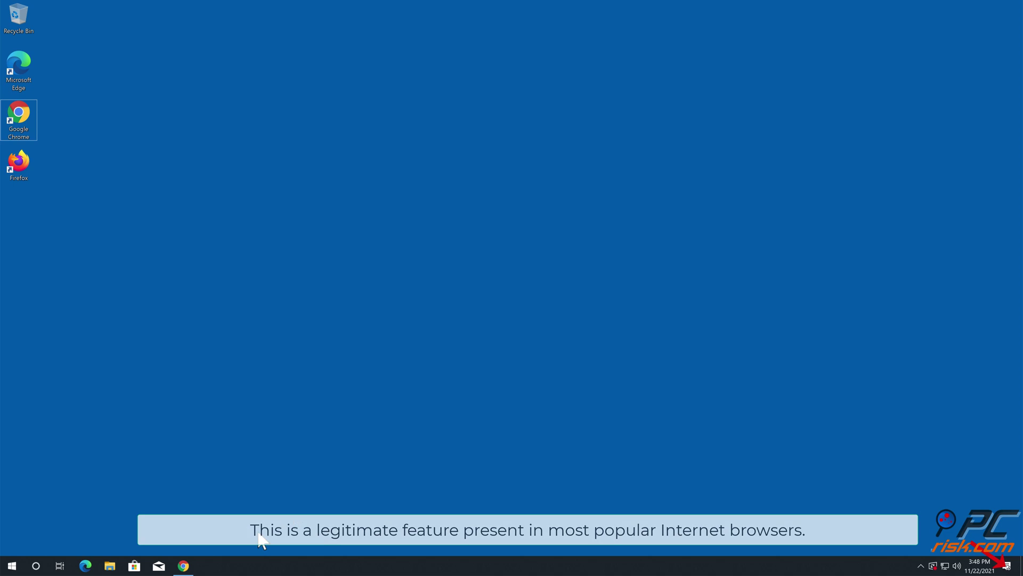
Restore the Chrome window showing the fake McAfee page asking to show notifications.
left_click(192, 566)
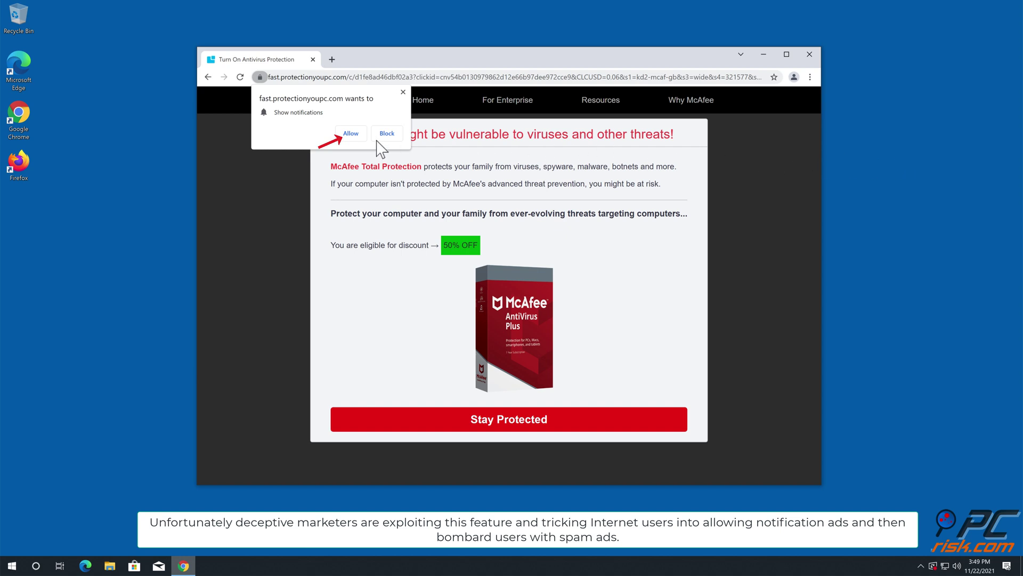
Allow notifications from fast.protectionyoupc.com, then close the scam page window.
left_click(352, 136)
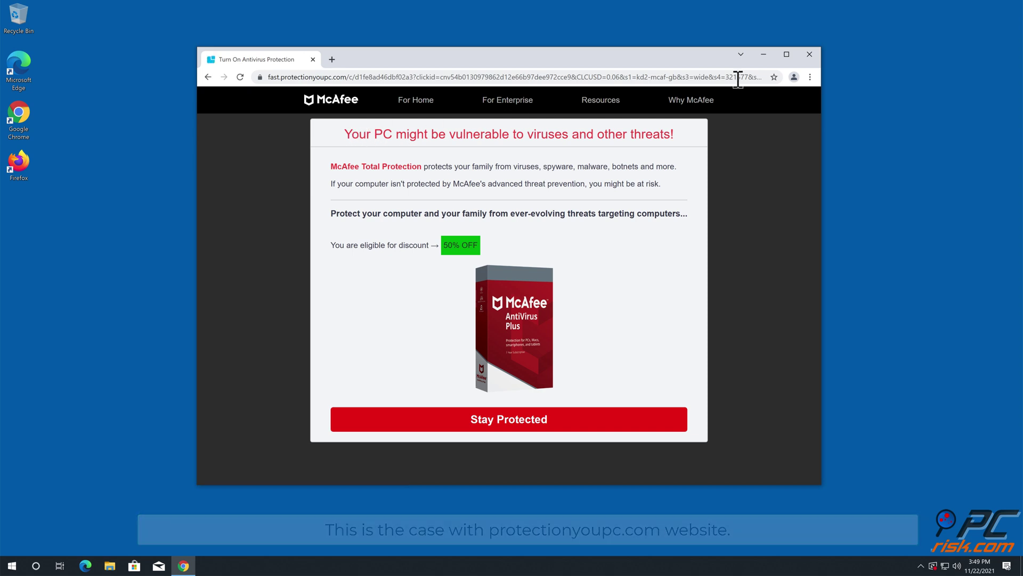
left_click(805, 59)
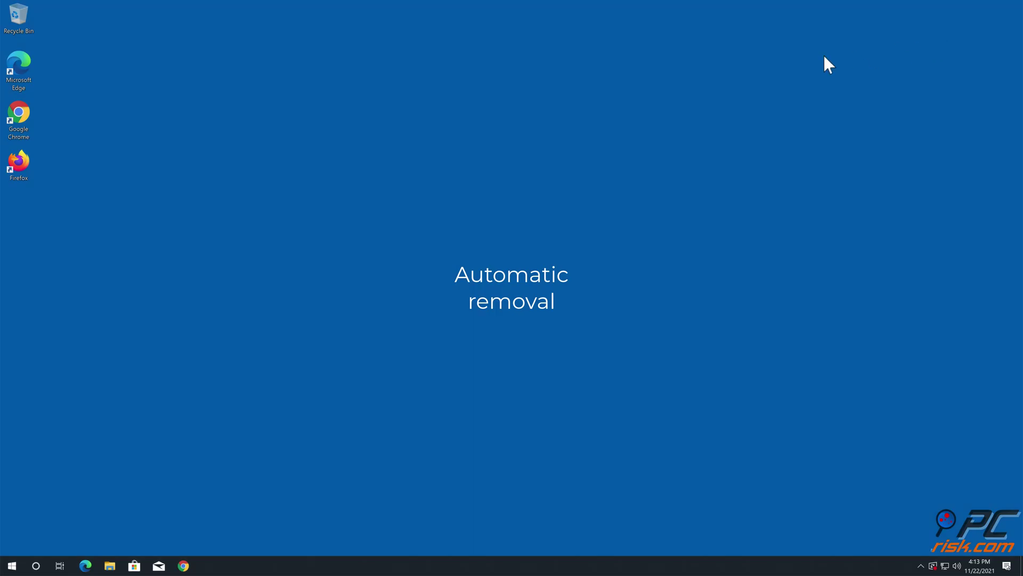
double_click(20, 119)
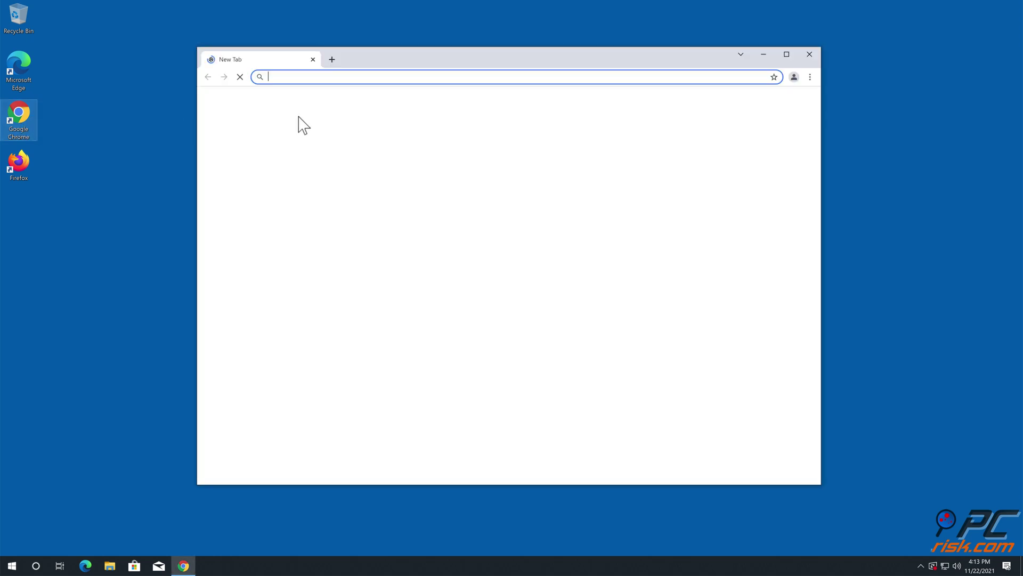
type("www.comboclea")
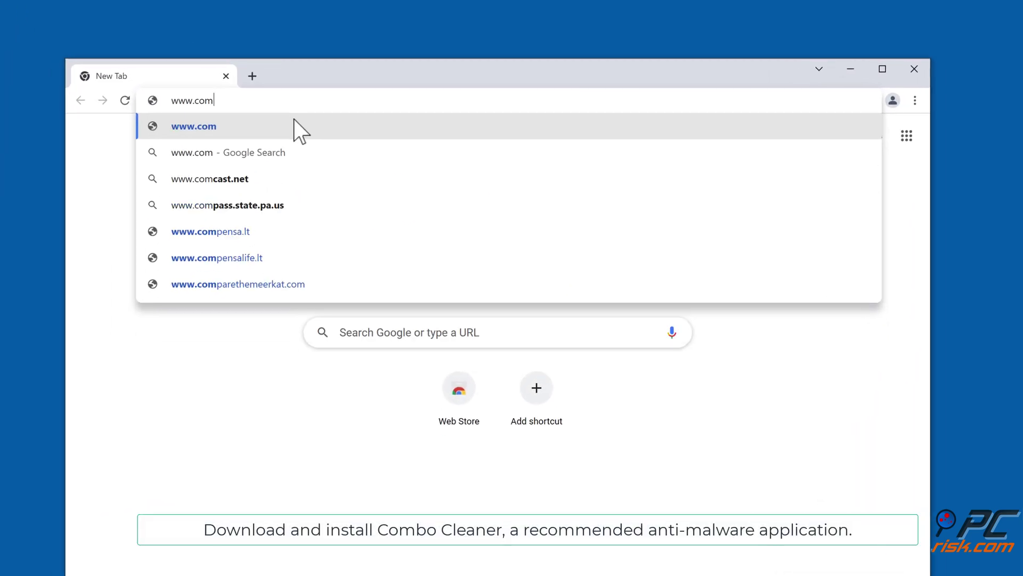
type("ner.com")
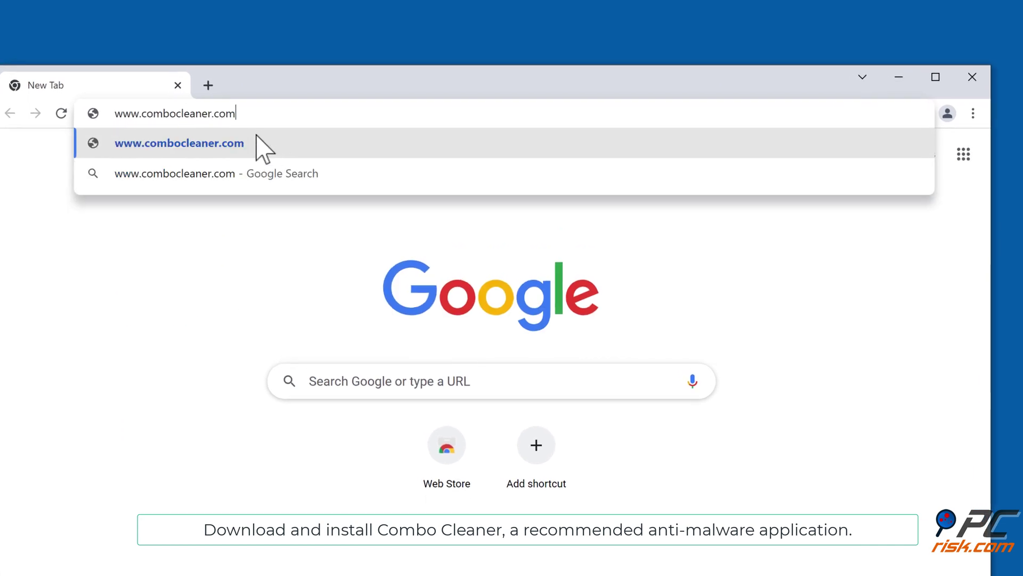
key("Return")
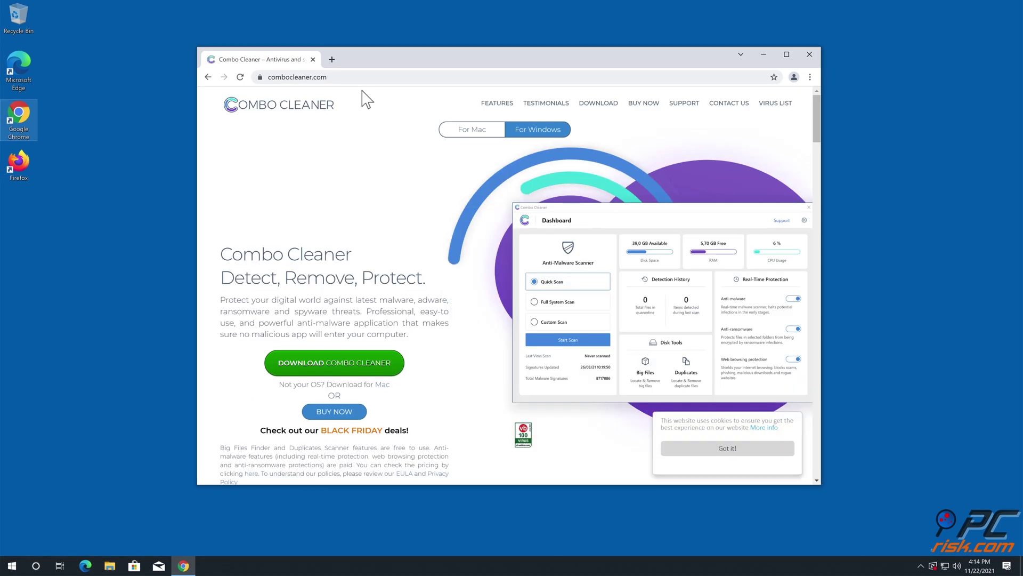
left_click(345, 367)
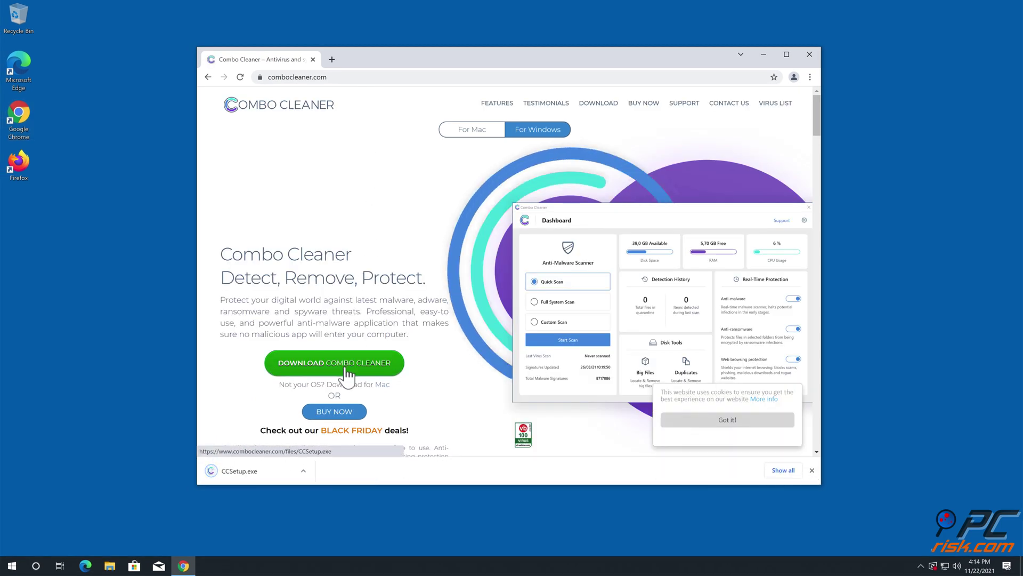
left_click(258, 477)
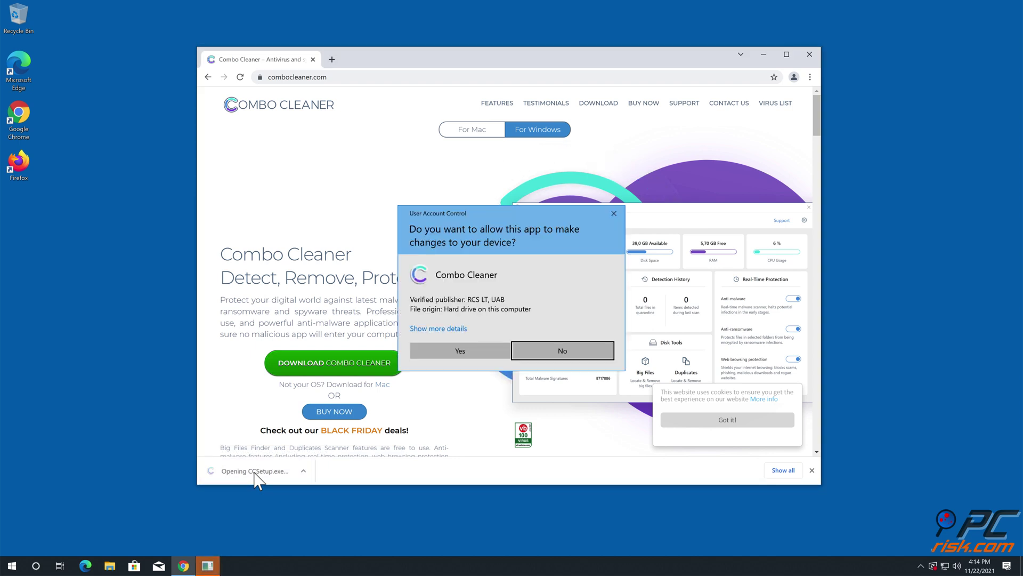
Approve the UAC prompt and complete the Combo Cleaner setup wizard.
left_click(461, 351)
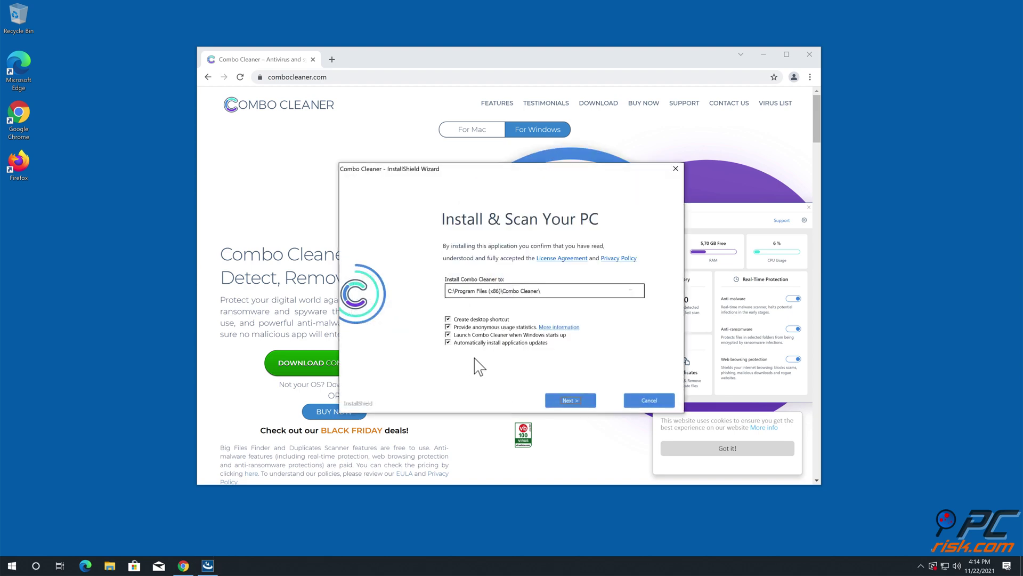
left_click(566, 400)
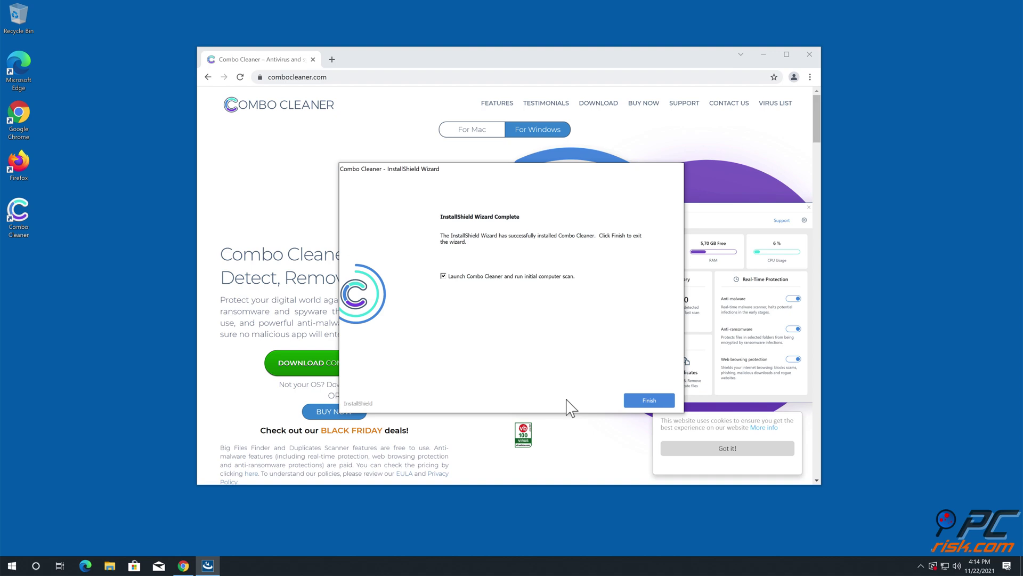
left_click(636, 398)
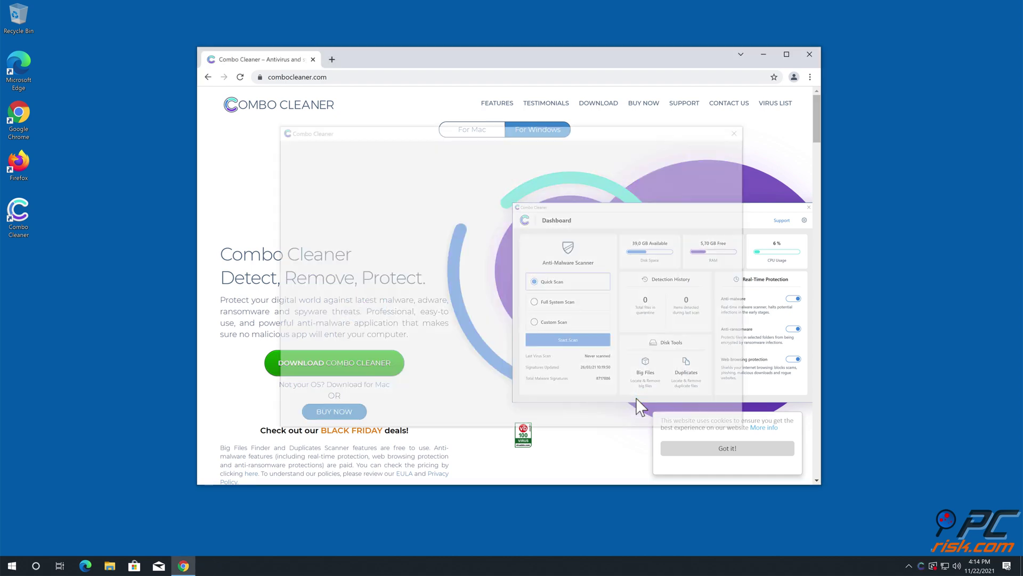
Close Chrome, then quarantine the detected fast.protectionyoupc.com Ads threat and dismiss the scan summary.
left_click(811, 54)
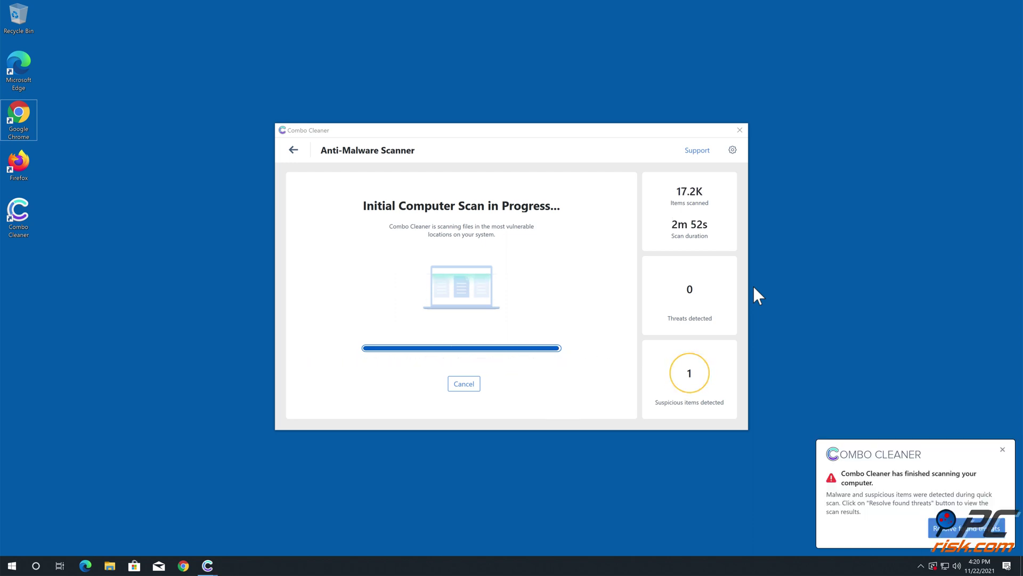
left_click(700, 404)
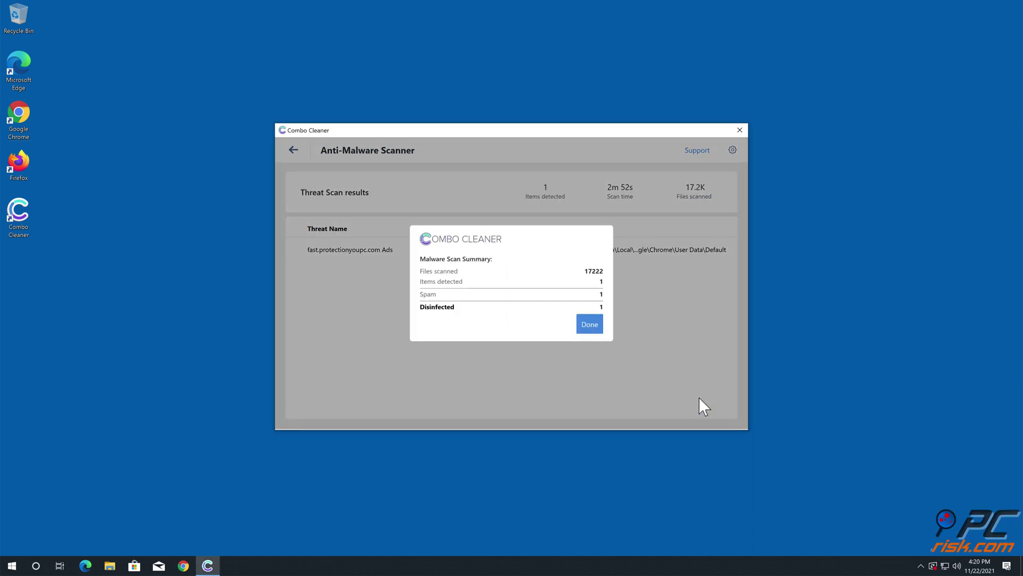
left_click(589, 325)
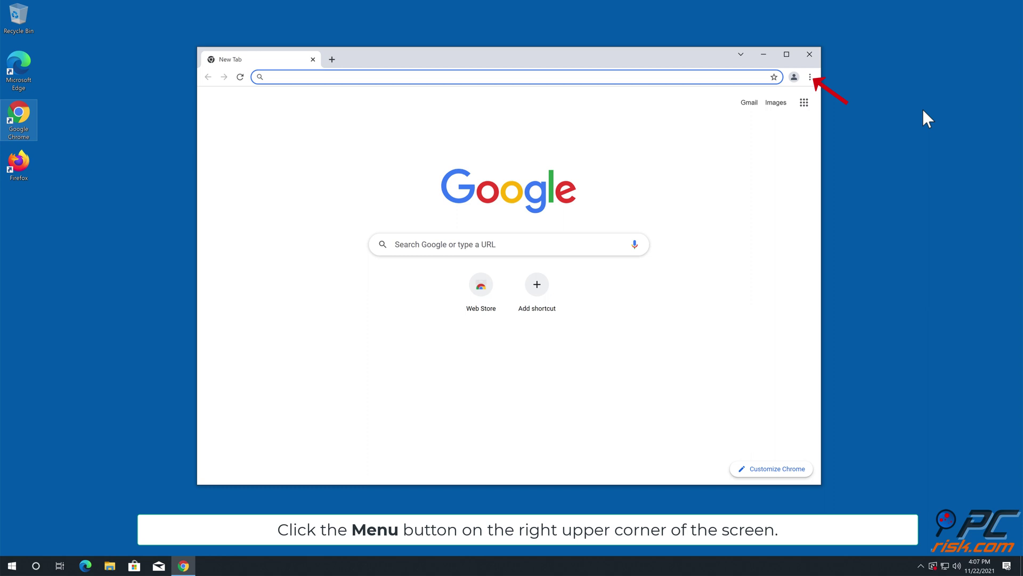
Remove fast.protectionyoupc.com from Chrome's Site Settings notification list, then close Chrome.
left_click(810, 77)
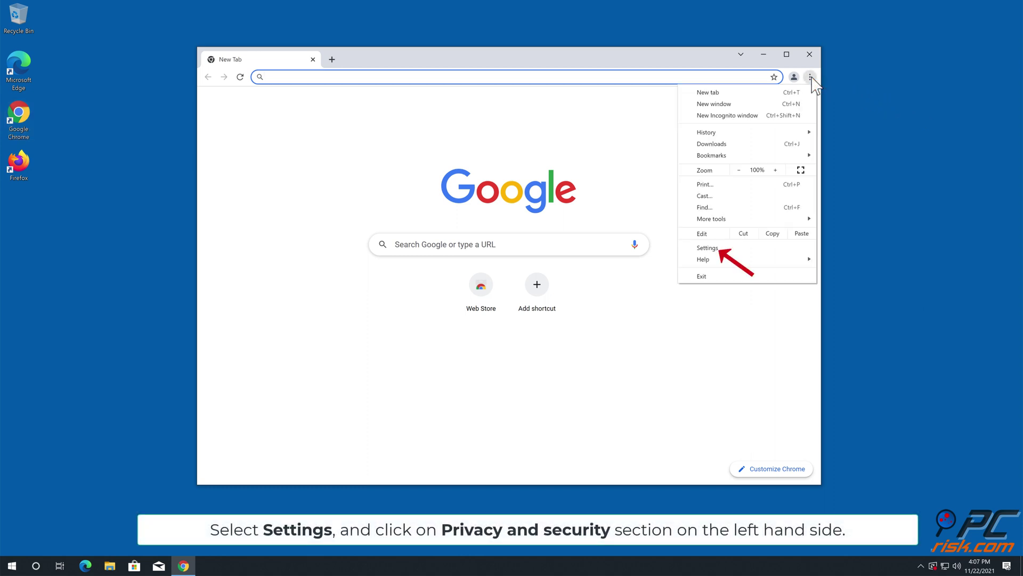
left_click(731, 248)
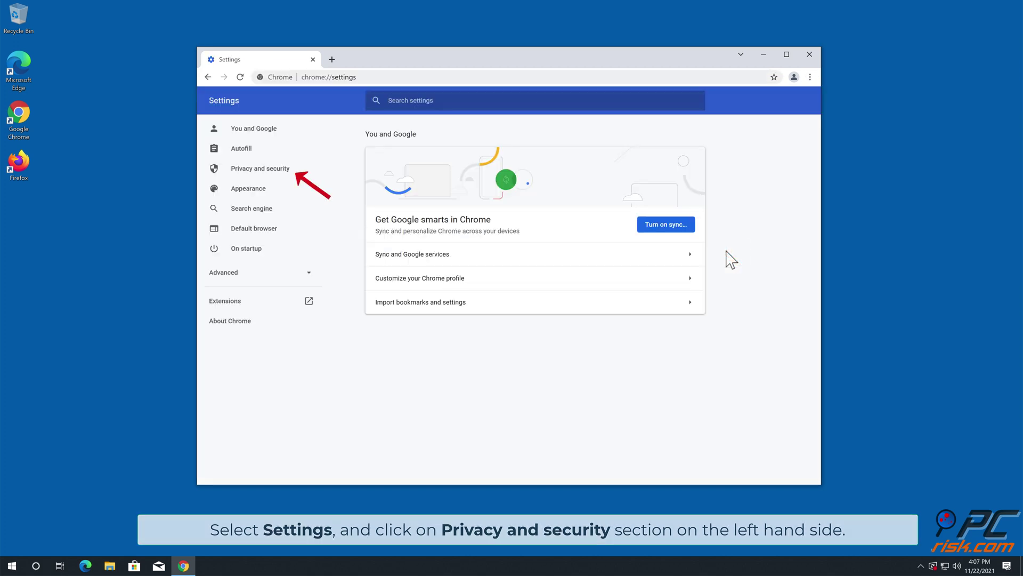
left_click(263, 173)
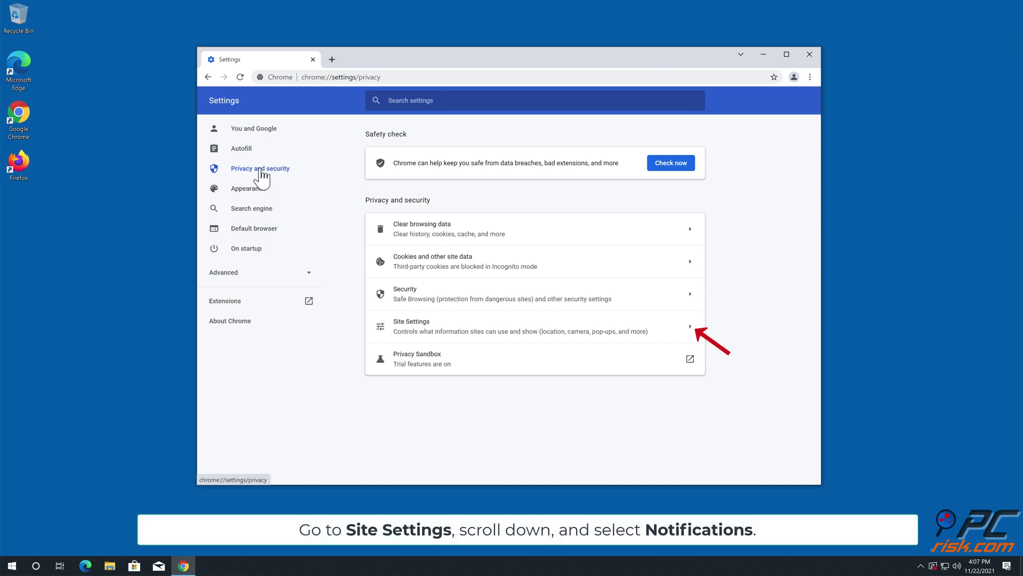
left_click(688, 330)
left_click_drag(817, 222, 802, 352)
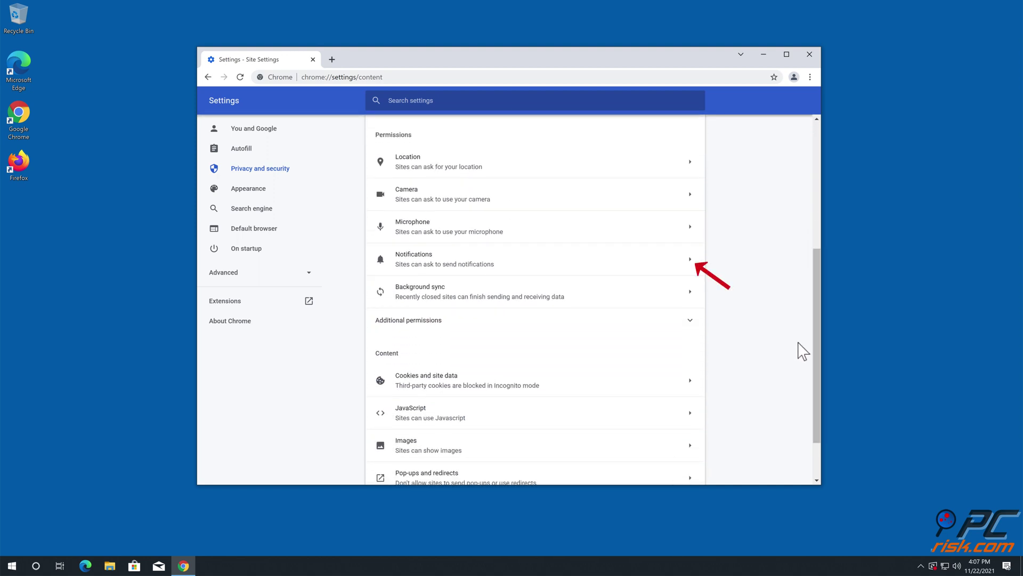
left_click(689, 262)
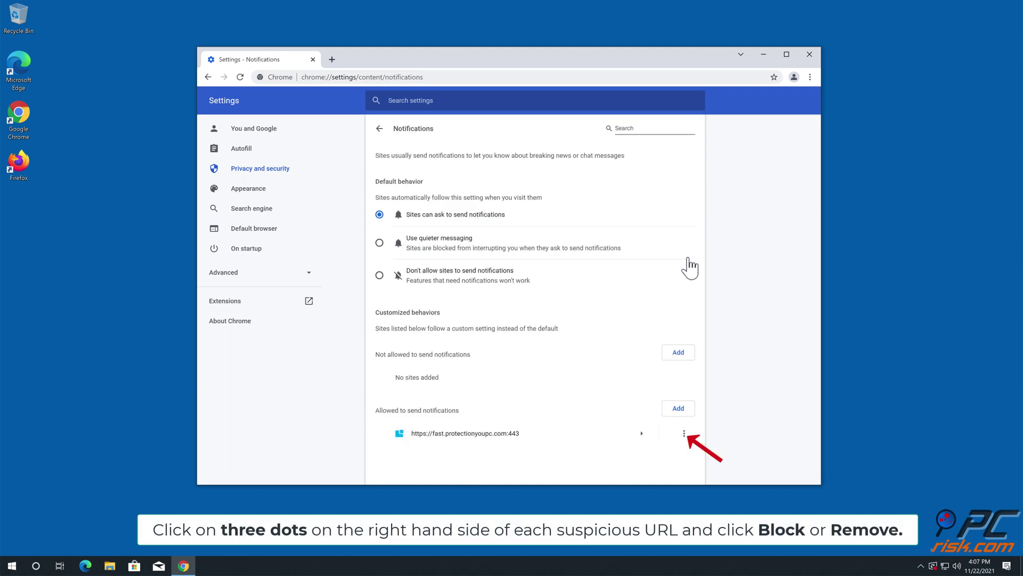
left_click(684, 432)
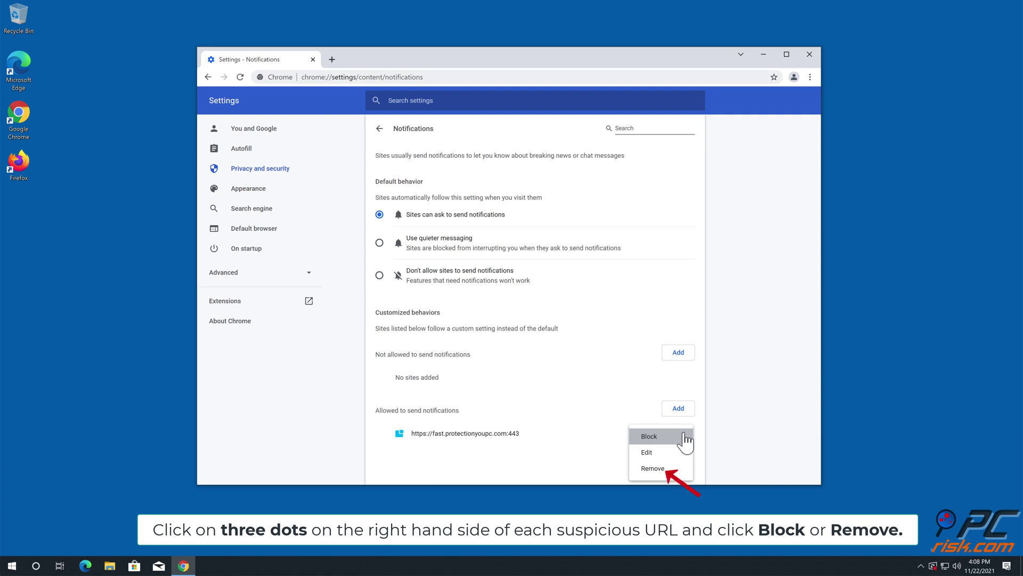
left_click(655, 469)
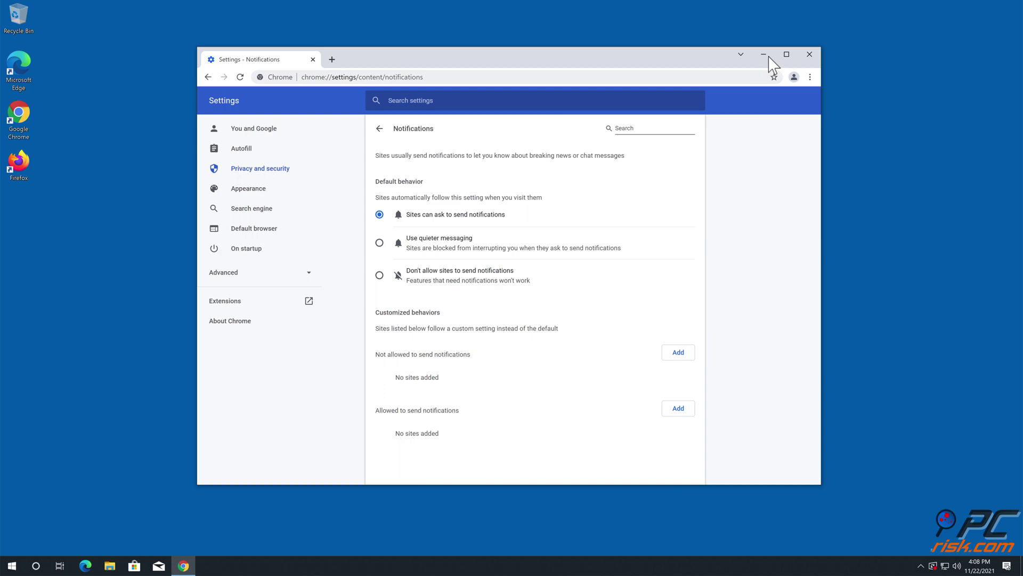
left_click(810, 54)
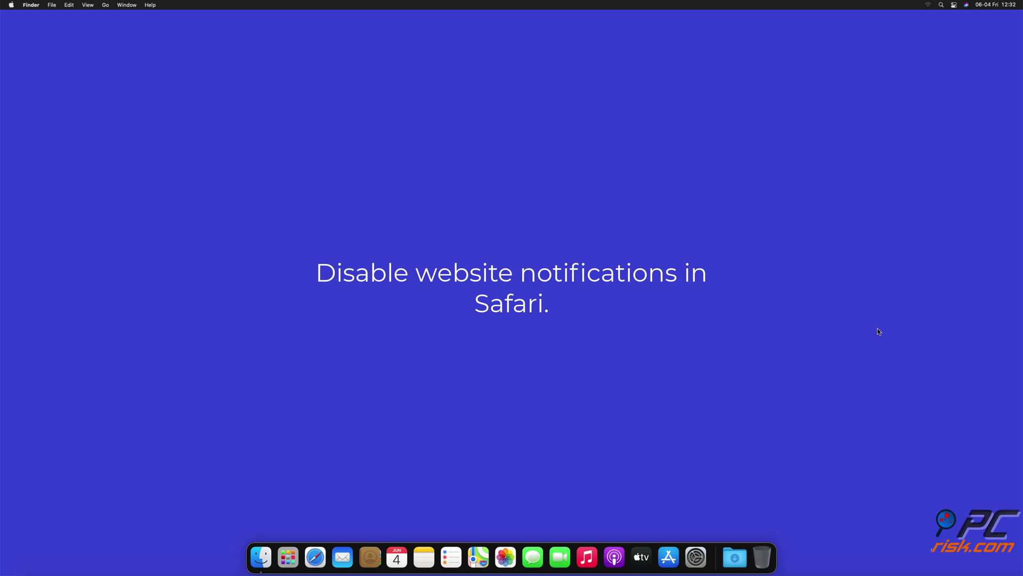
Launch Safari and open the Notifications section of Preferences > Websites.
left_click(313, 558)
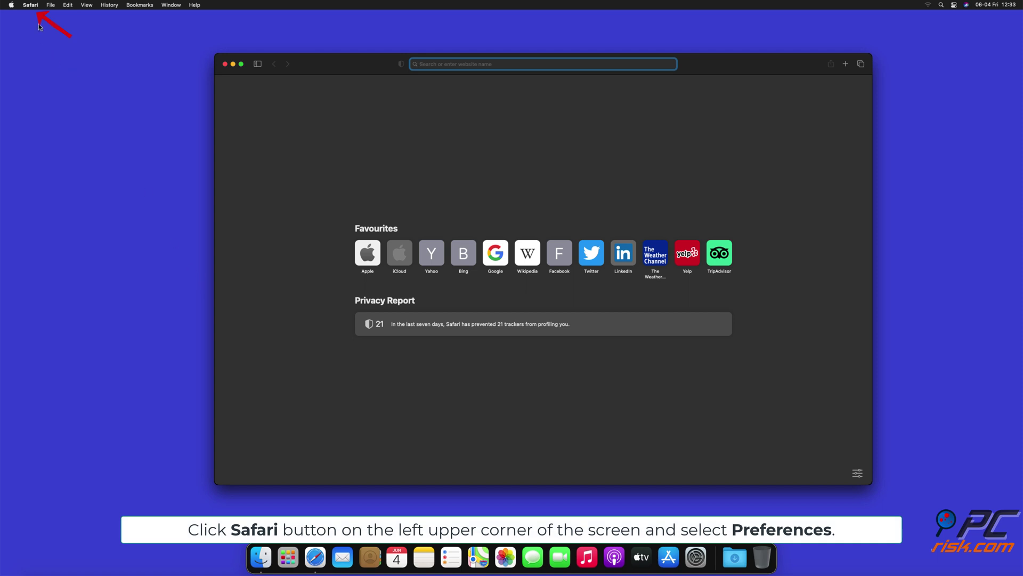
left_click(31, 6)
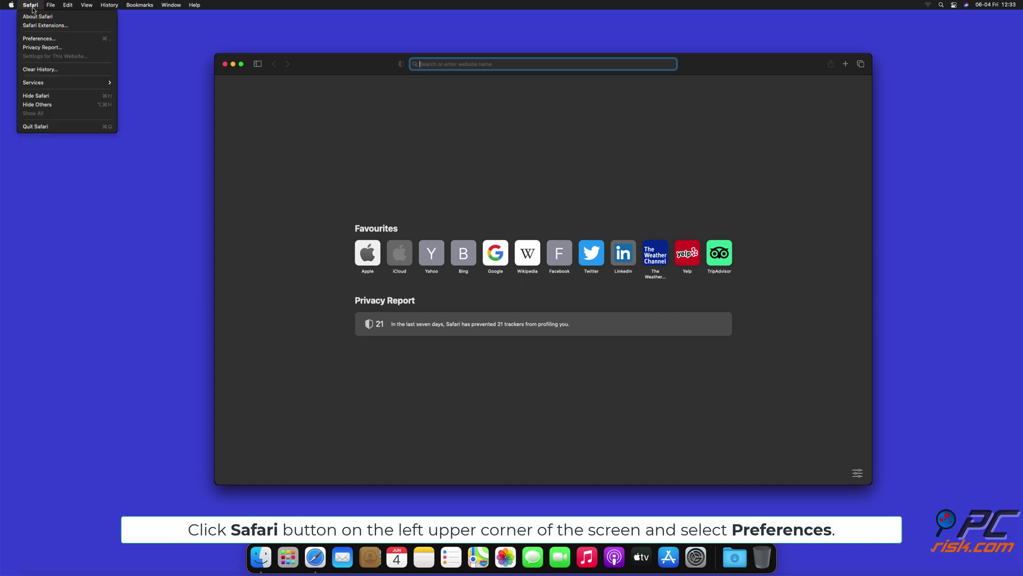
left_click(50, 39)
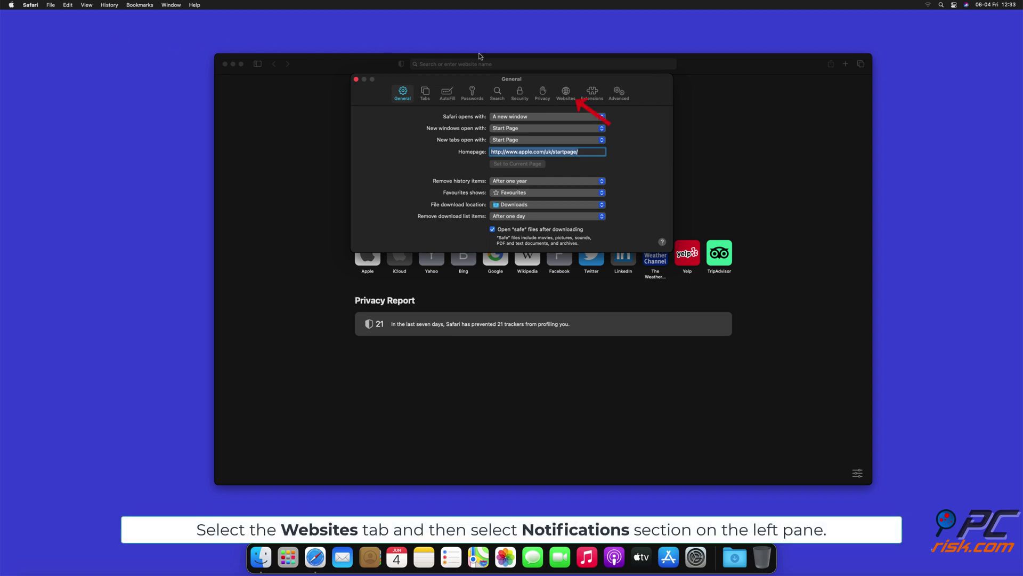
left_click(565, 94)
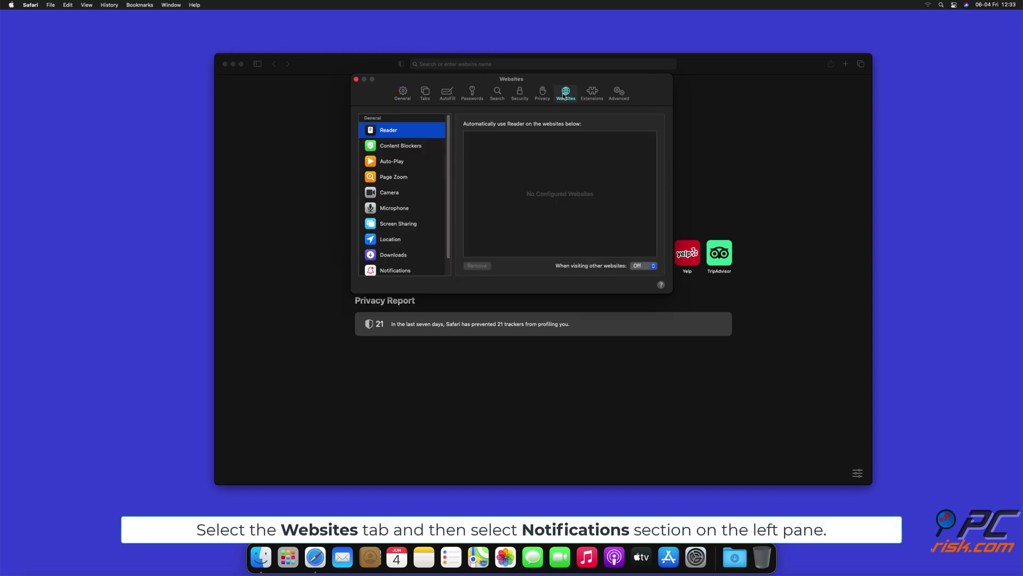
left_click_drag(450, 132, 448, 161)
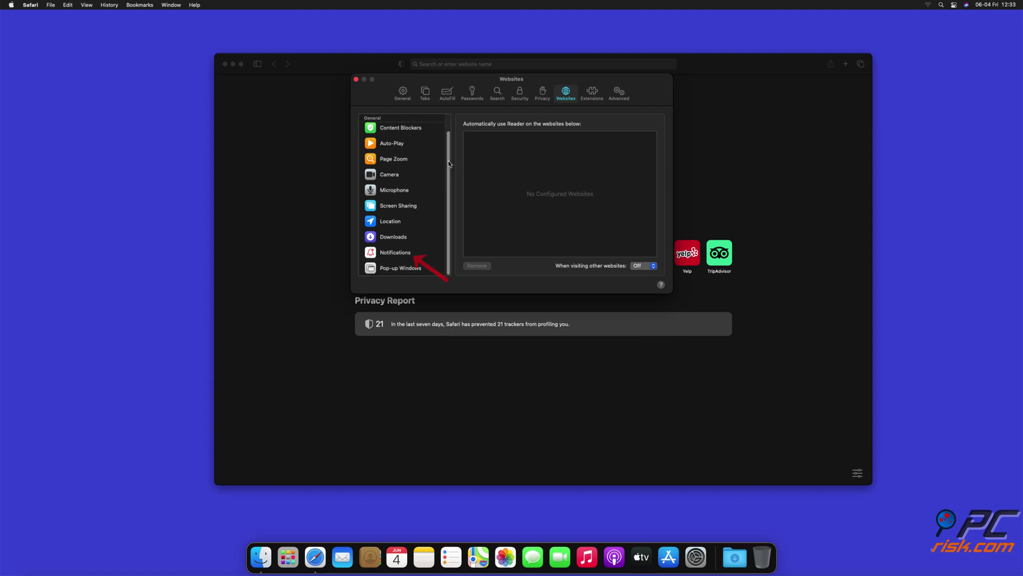
left_click(396, 256)
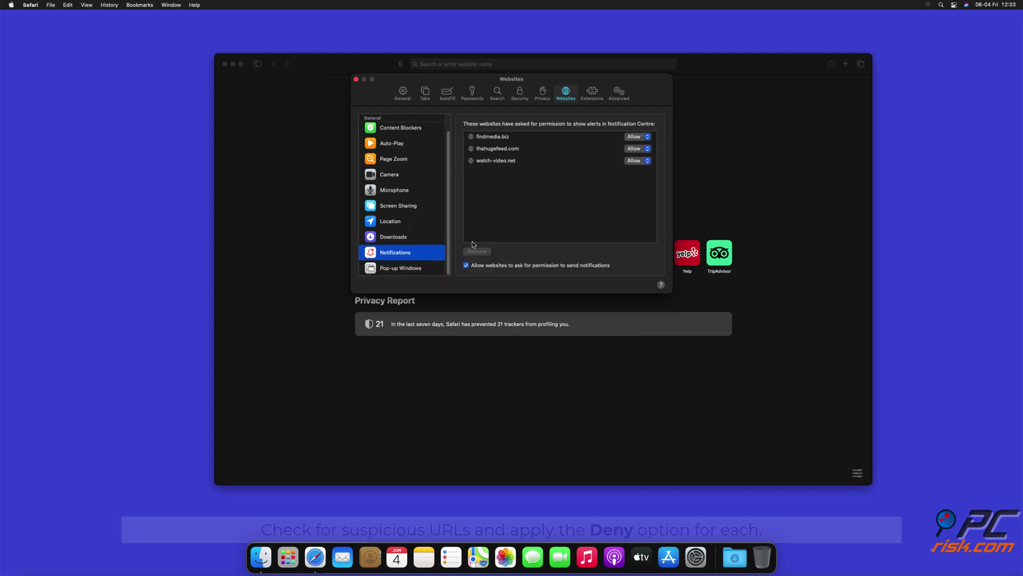
Set findmedia.biz, thehugefeed.com and watch-video.net to Deny, then close Preferences and Safari.
left_click(648, 137)
left_click(637, 147)
left_click(643, 149)
left_click(641, 159)
left_click(648, 161)
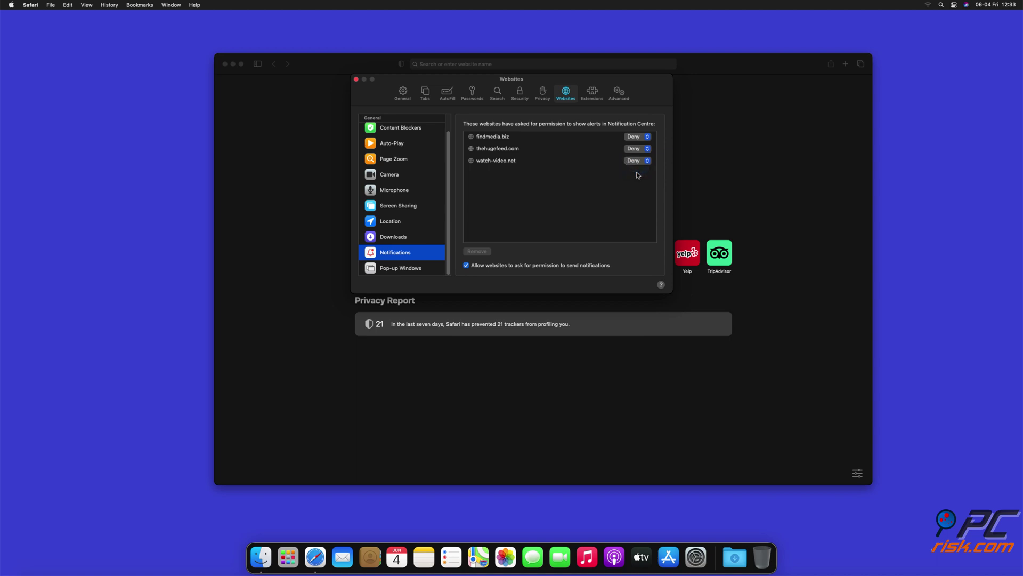
left_click(356, 80)
left_click(225, 65)
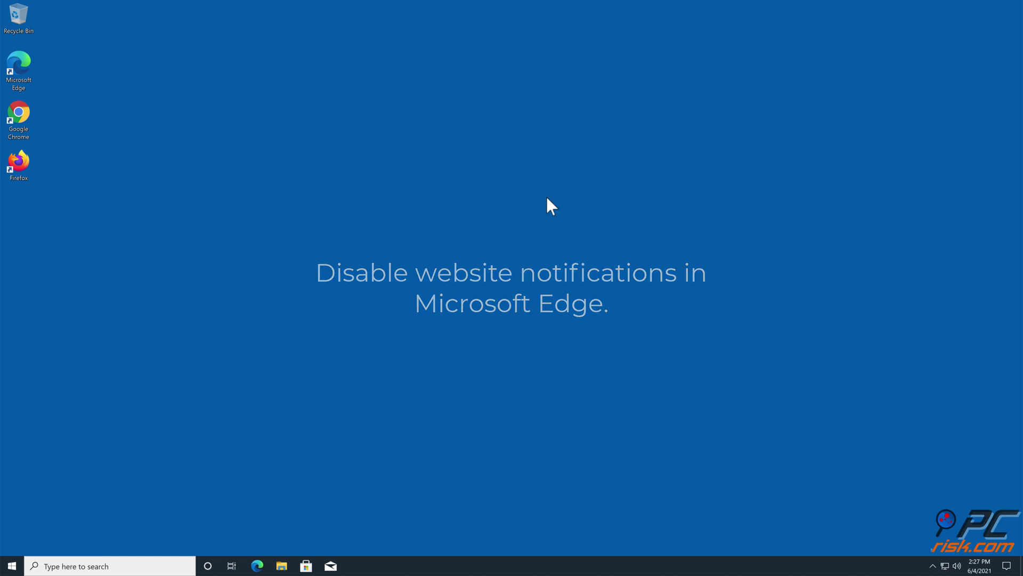
Remove captcharesolver.com from Edge's allowed notification sites under Cookies and site permissions, then close Edge.
double_click(25, 85)
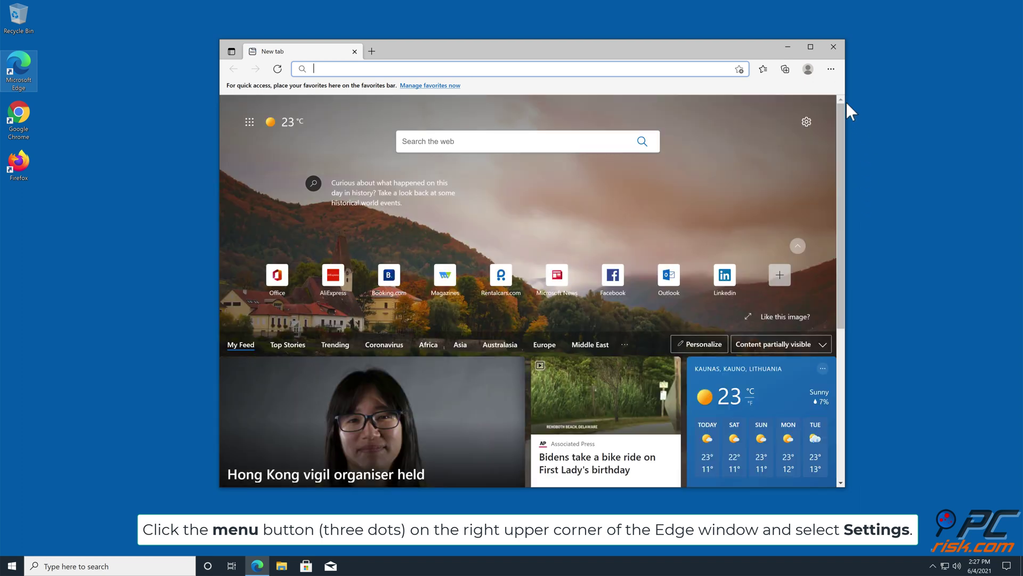
left_click(831, 69)
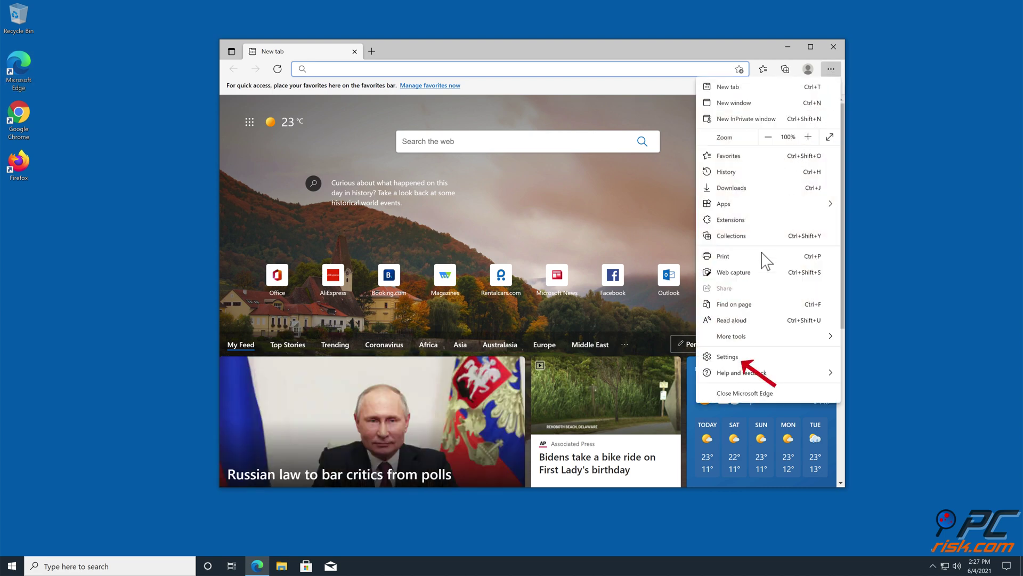
left_click(734, 357)
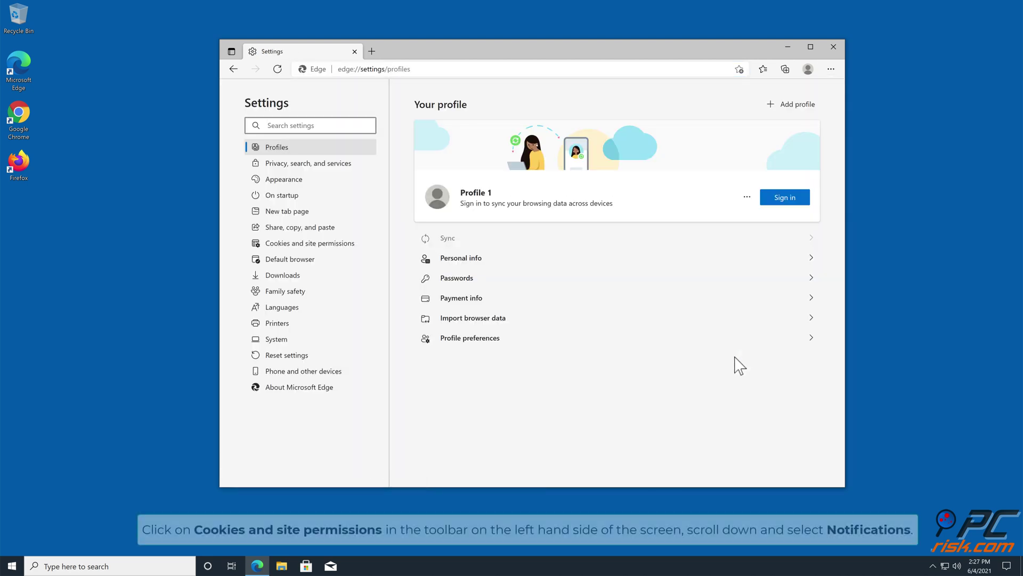
left_click(331, 245)
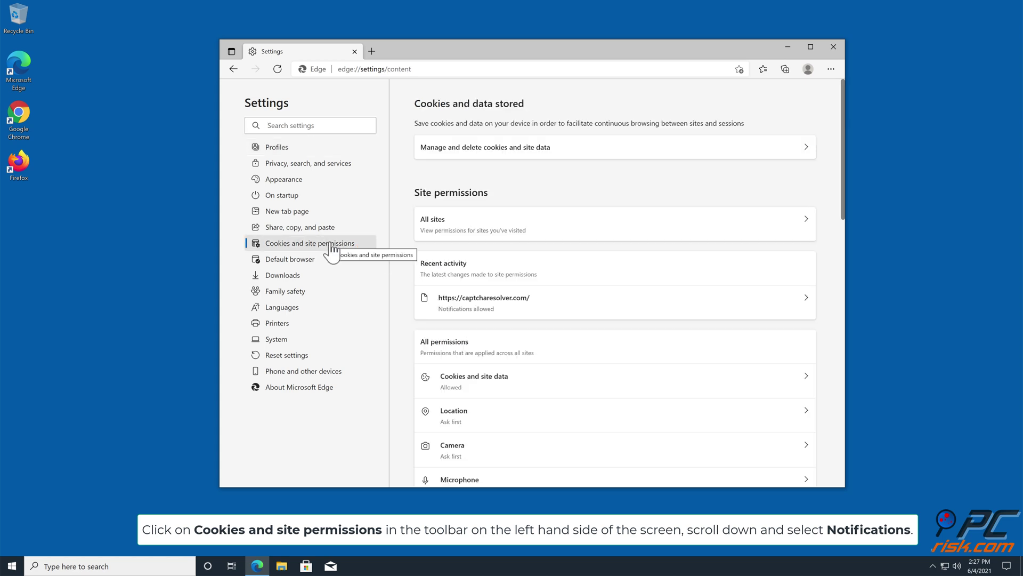
left_click_drag(844, 188, 841, 280)
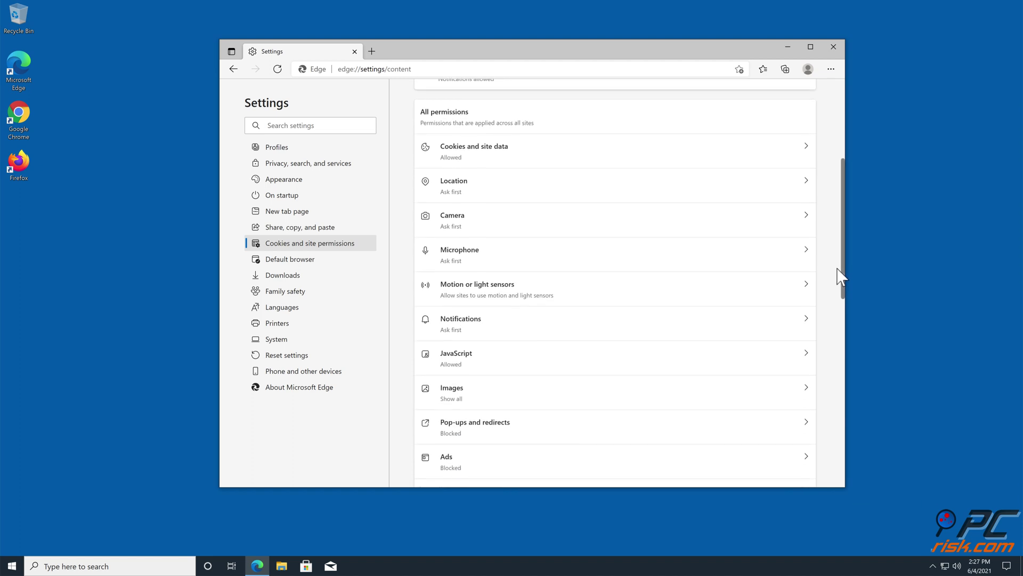
left_click(805, 316)
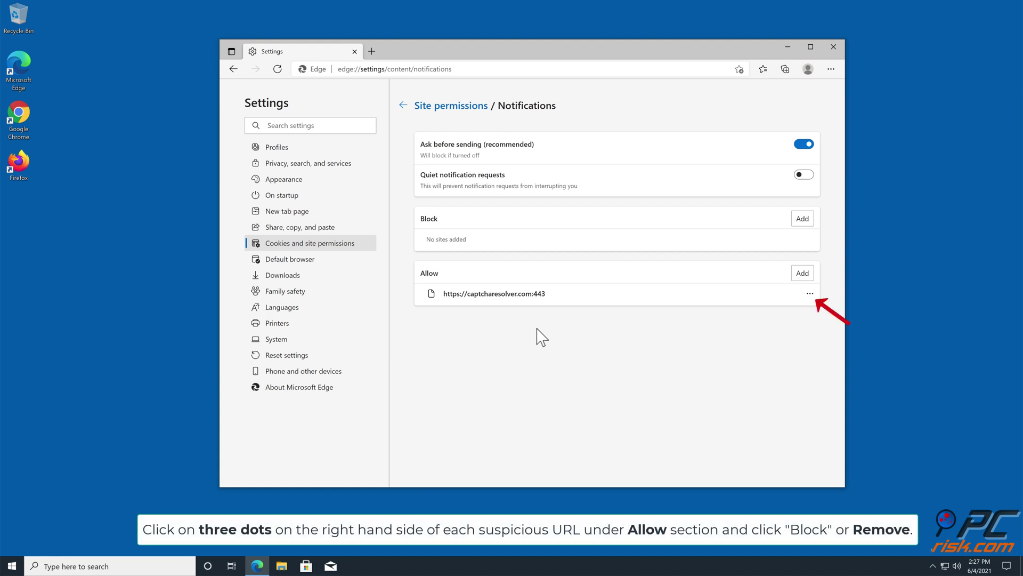
left_click(809, 294)
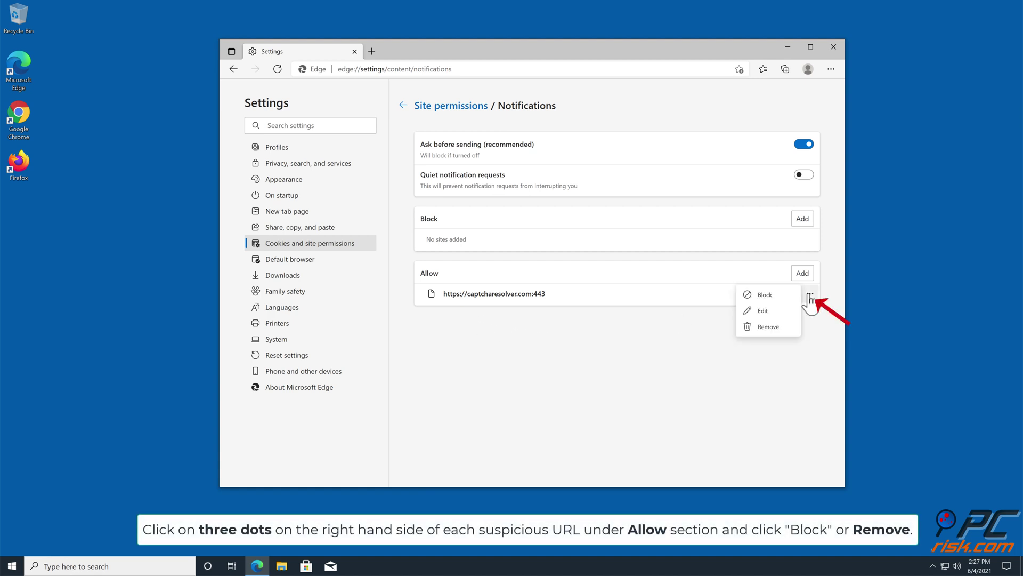
left_click(776, 329)
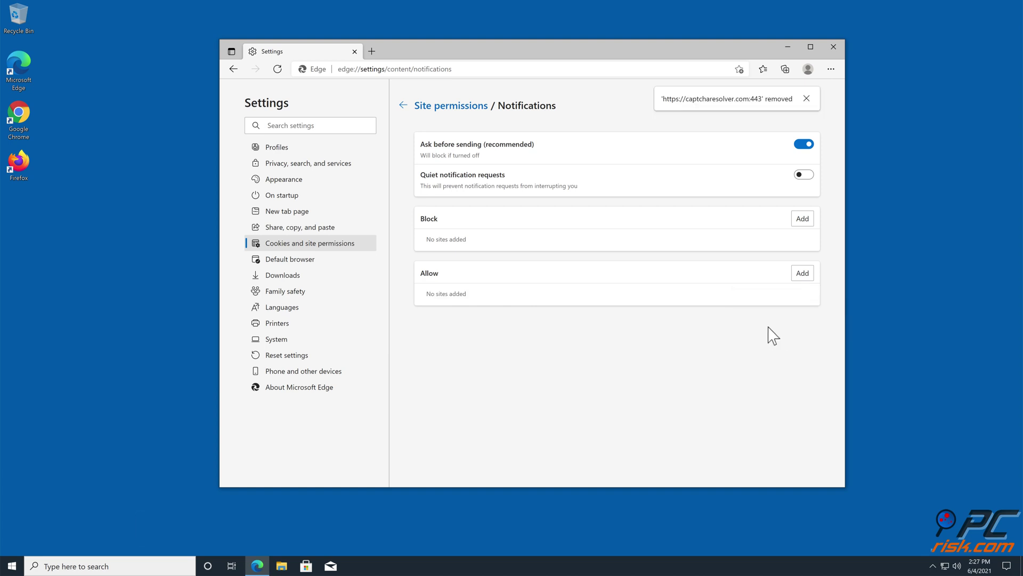
left_click(834, 48)
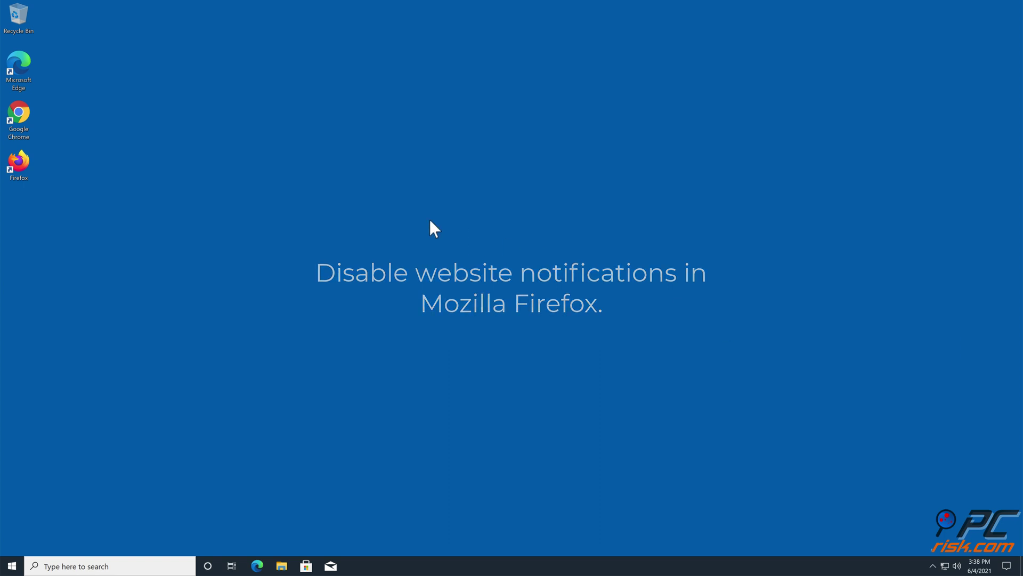
Open Firefox's Privacy & Security notification permissions and show h.captcharesolver.com's status choices.
double_click(26, 163)
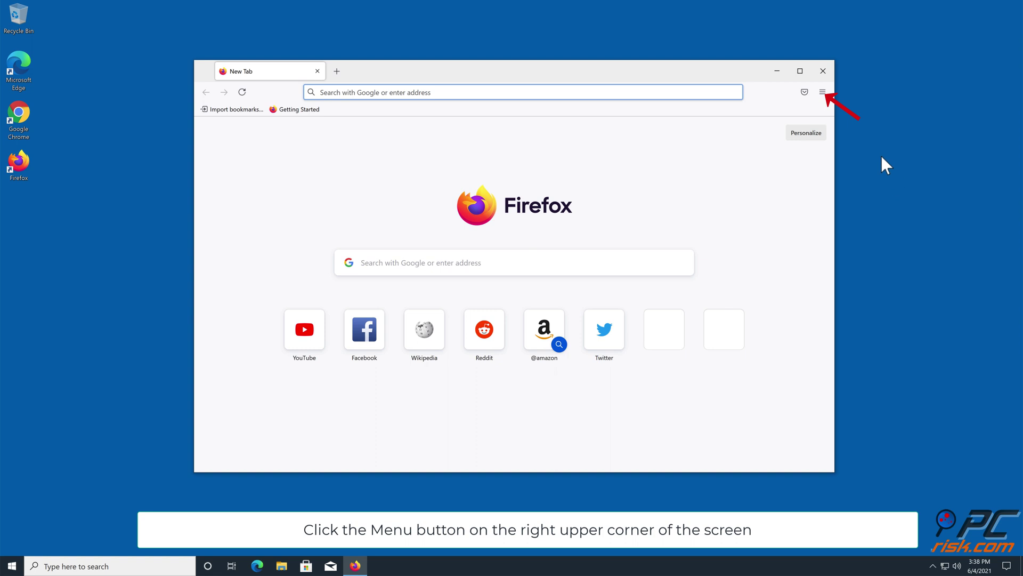
left_click(824, 94)
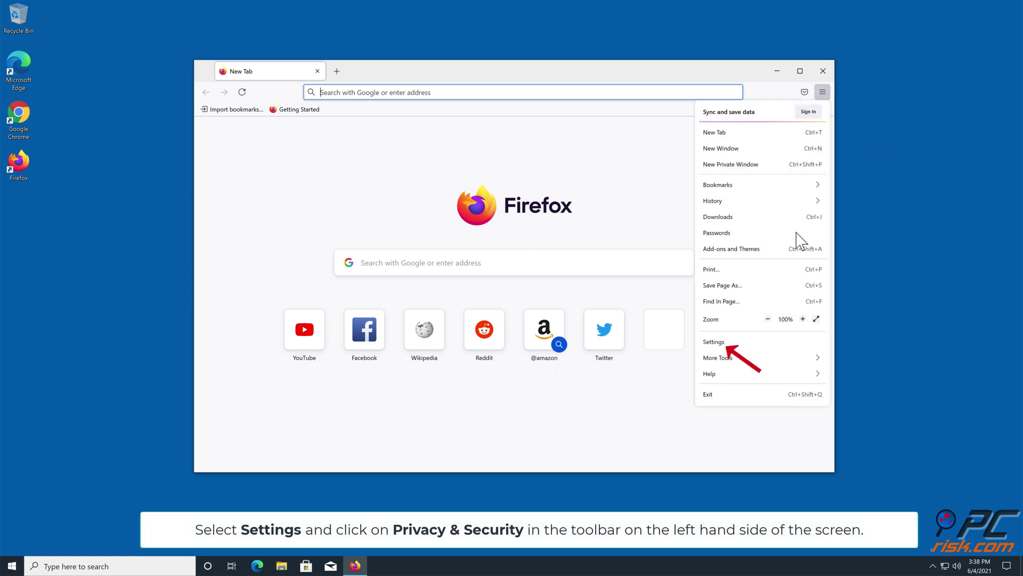
left_click(715, 343)
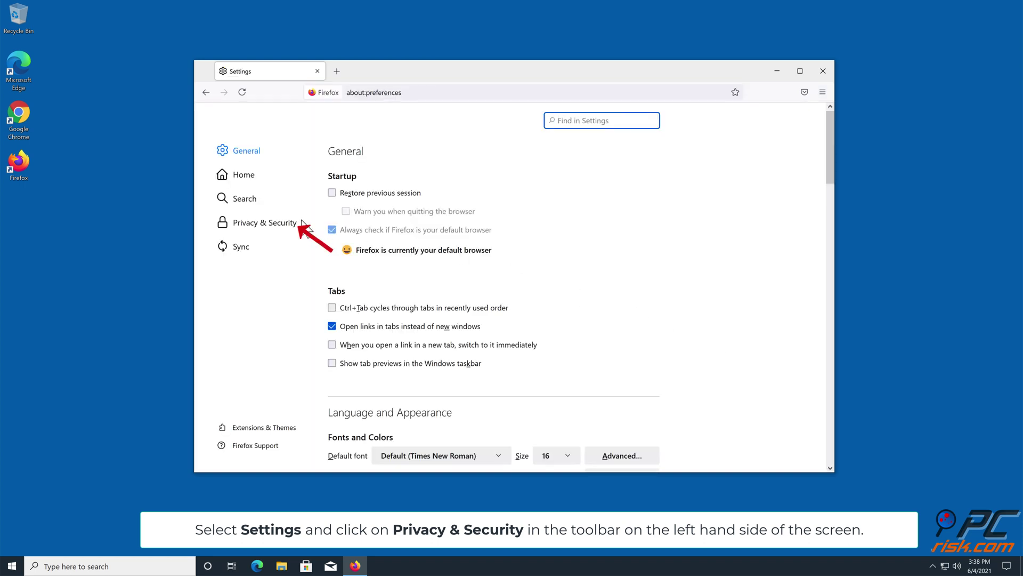
left_click(245, 225)
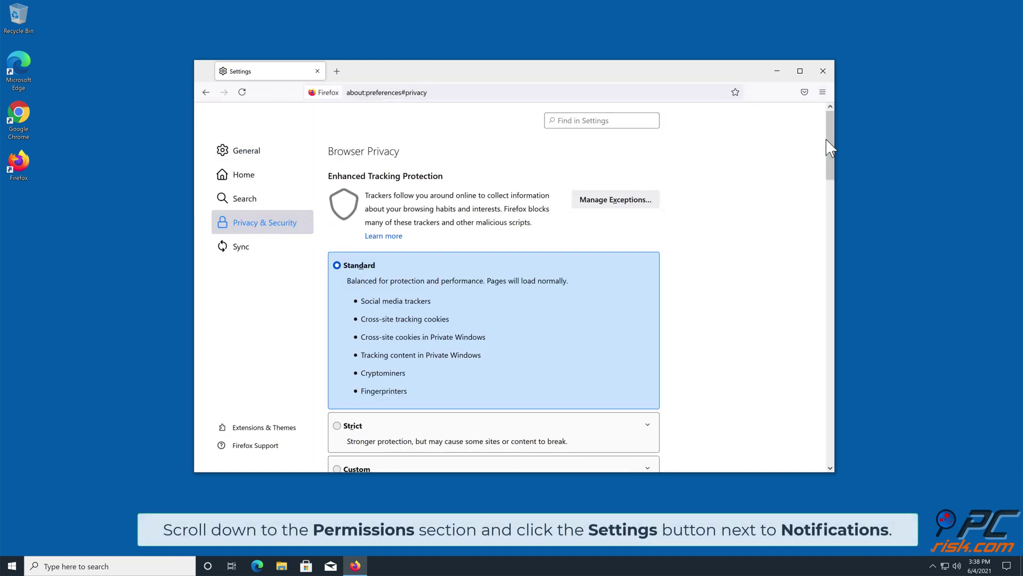
left_click_drag(830, 135, 813, 320)
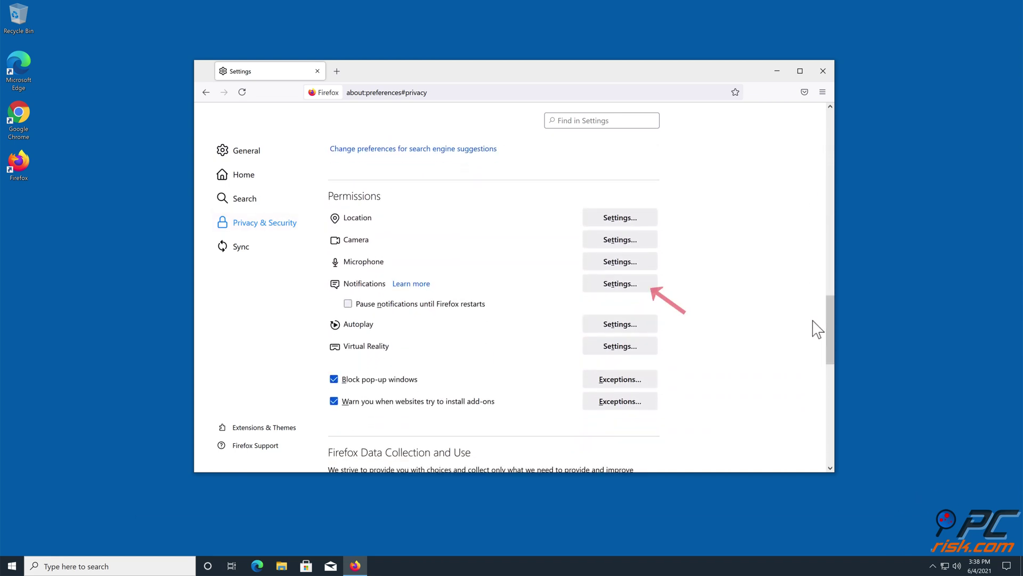
left_click(617, 289)
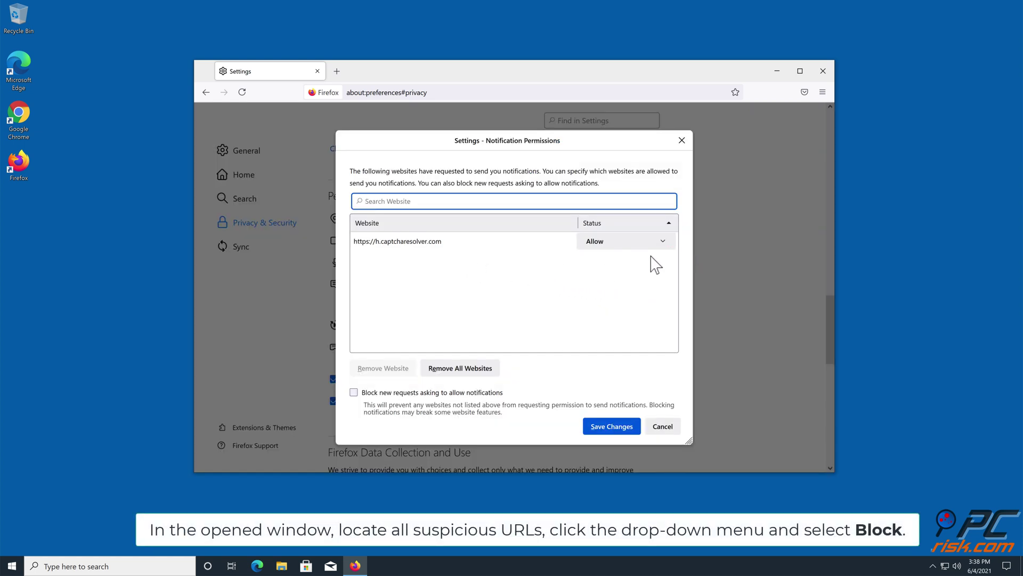
left_click(663, 242)
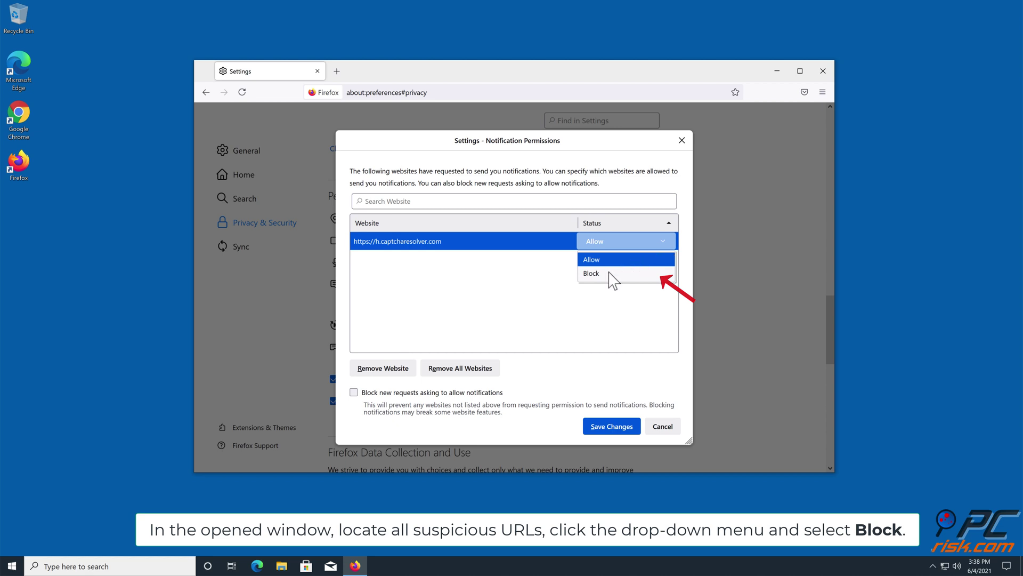